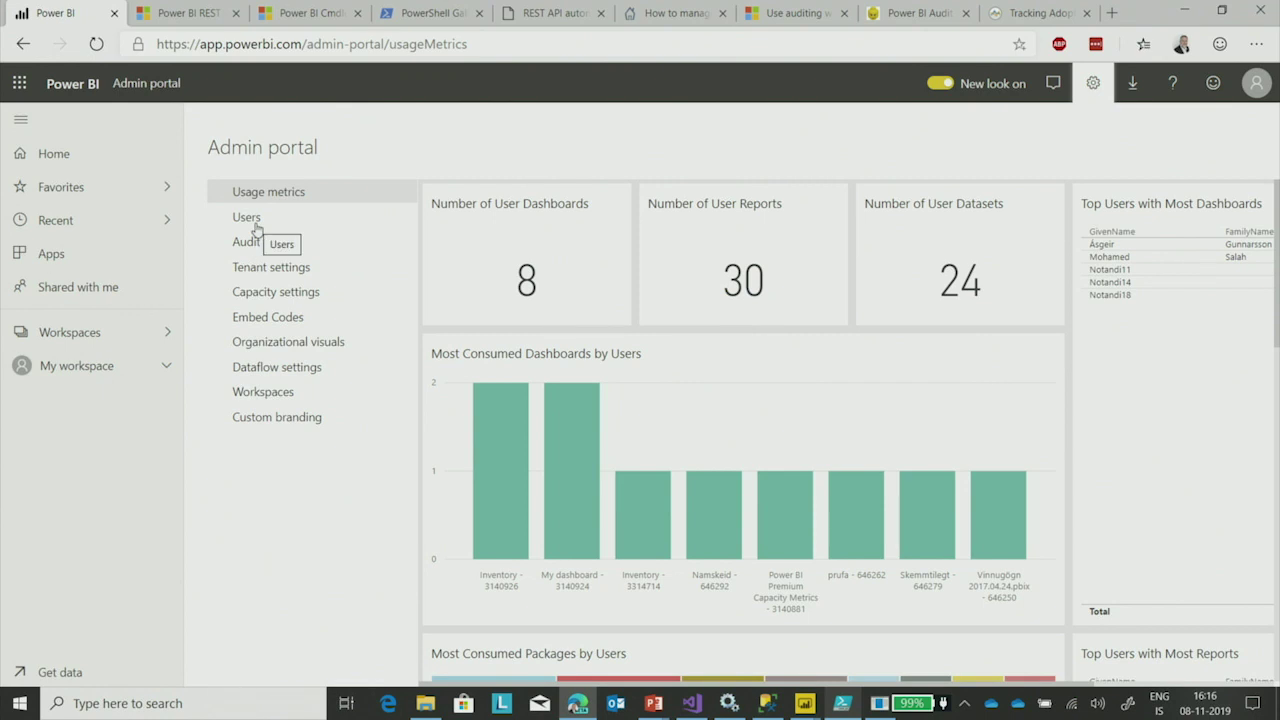
# Review the admin portal's Users, Audit logs and Tenant settings pages, including the details of the Publish "Get Help" information setting.
pyautogui.click(256, 229)
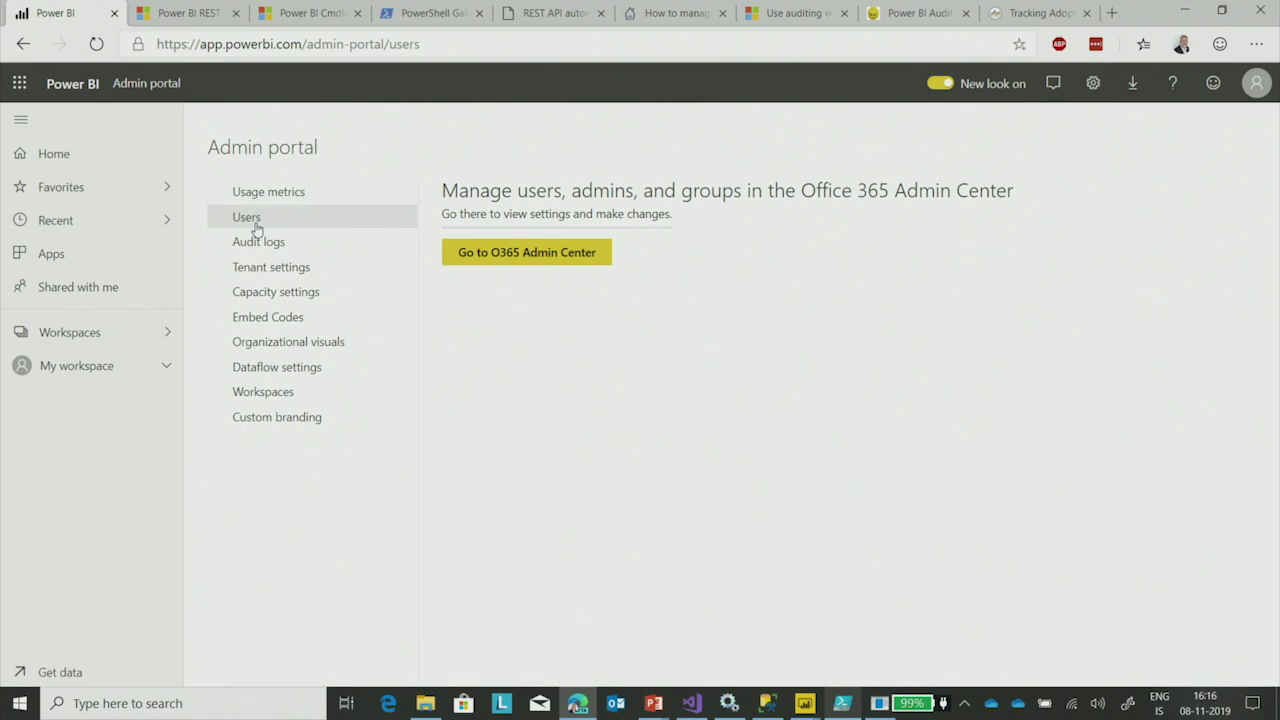
pyautogui.click(271, 250)
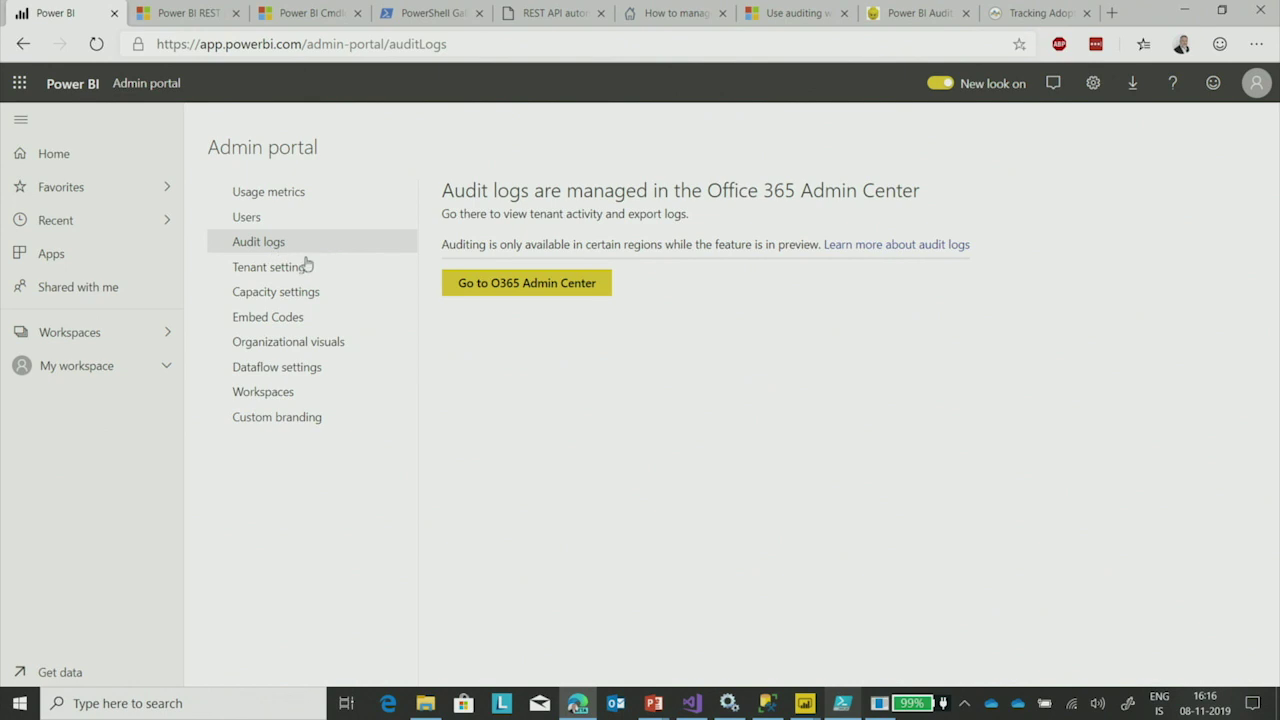
pyautogui.click(287, 271)
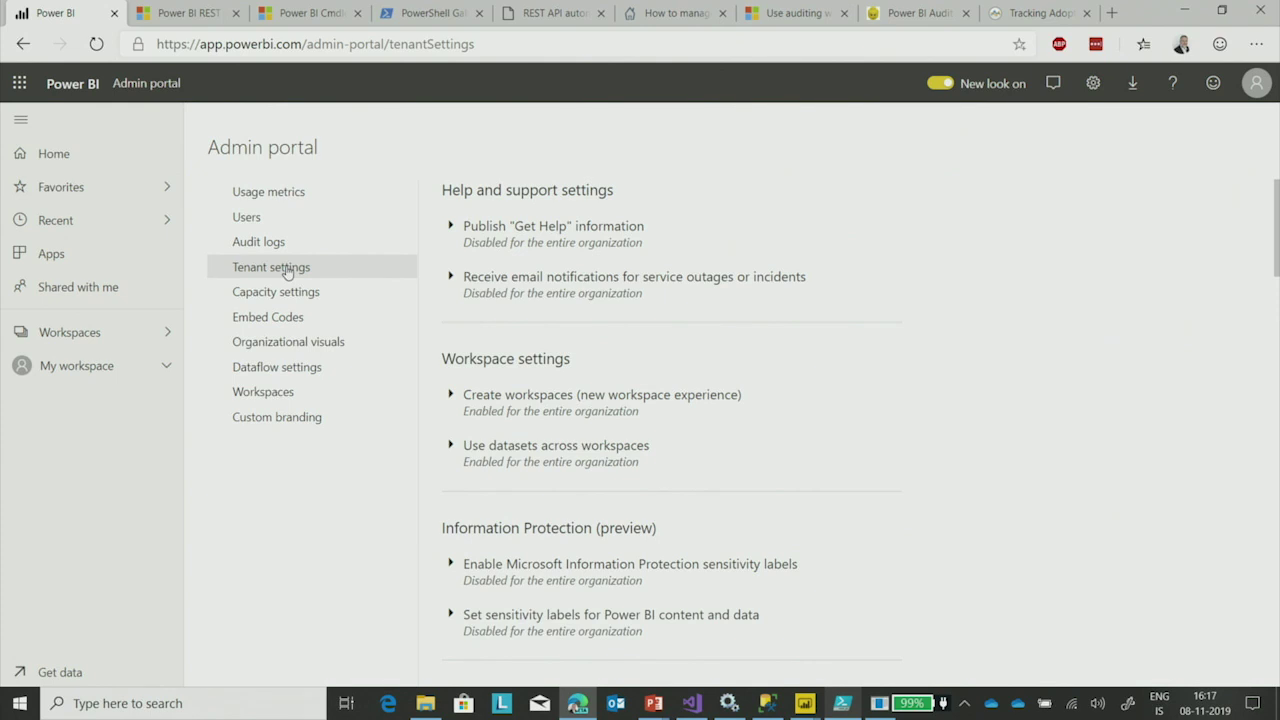
pyautogui.click(558, 229)
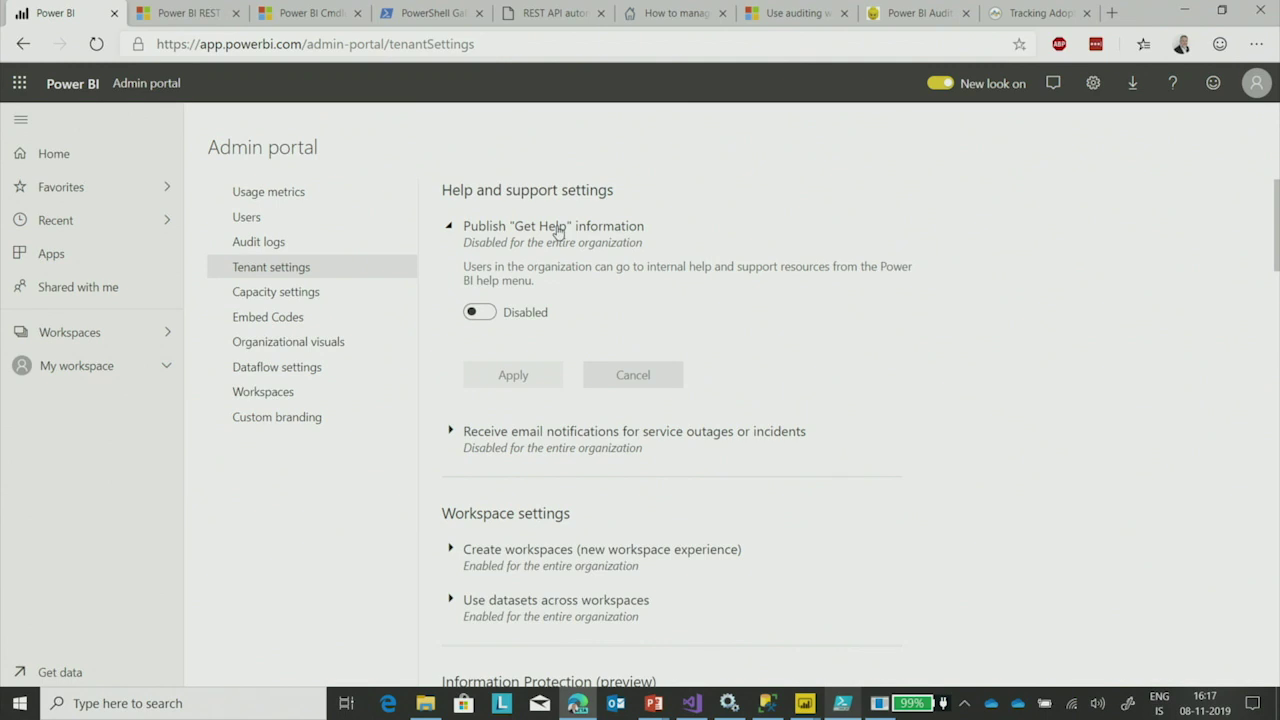
pyautogui.click(558, 229)
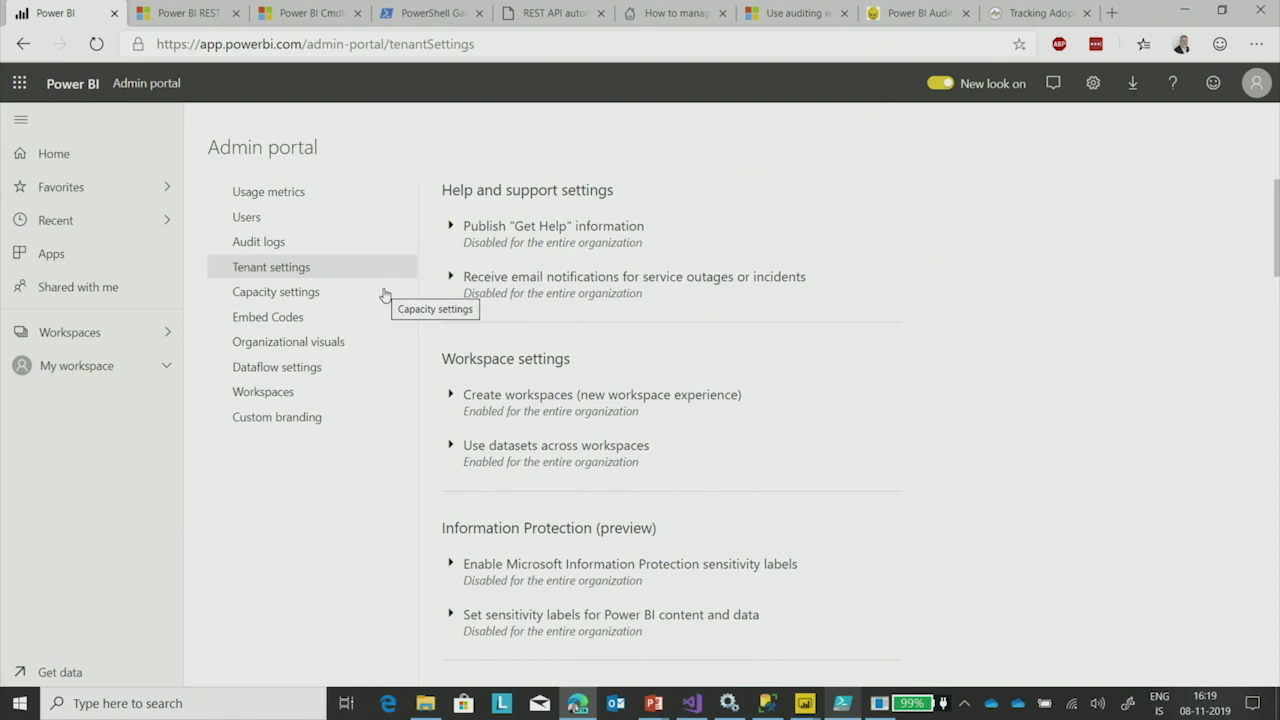
# View the organization's Embed Codes and Workspaces pages in the admin portal, and switch to the PowerPoint slide show.
pyautogui.click(256, 324)
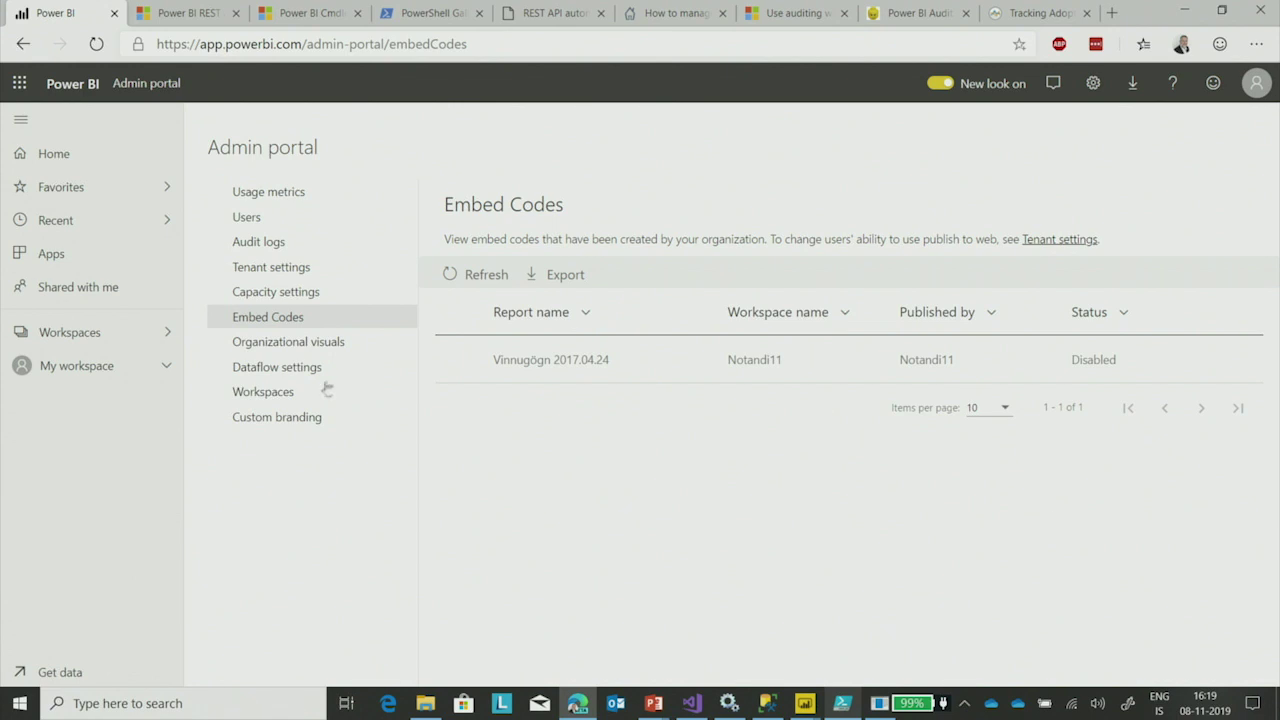
pyautogui.click(286, 399)
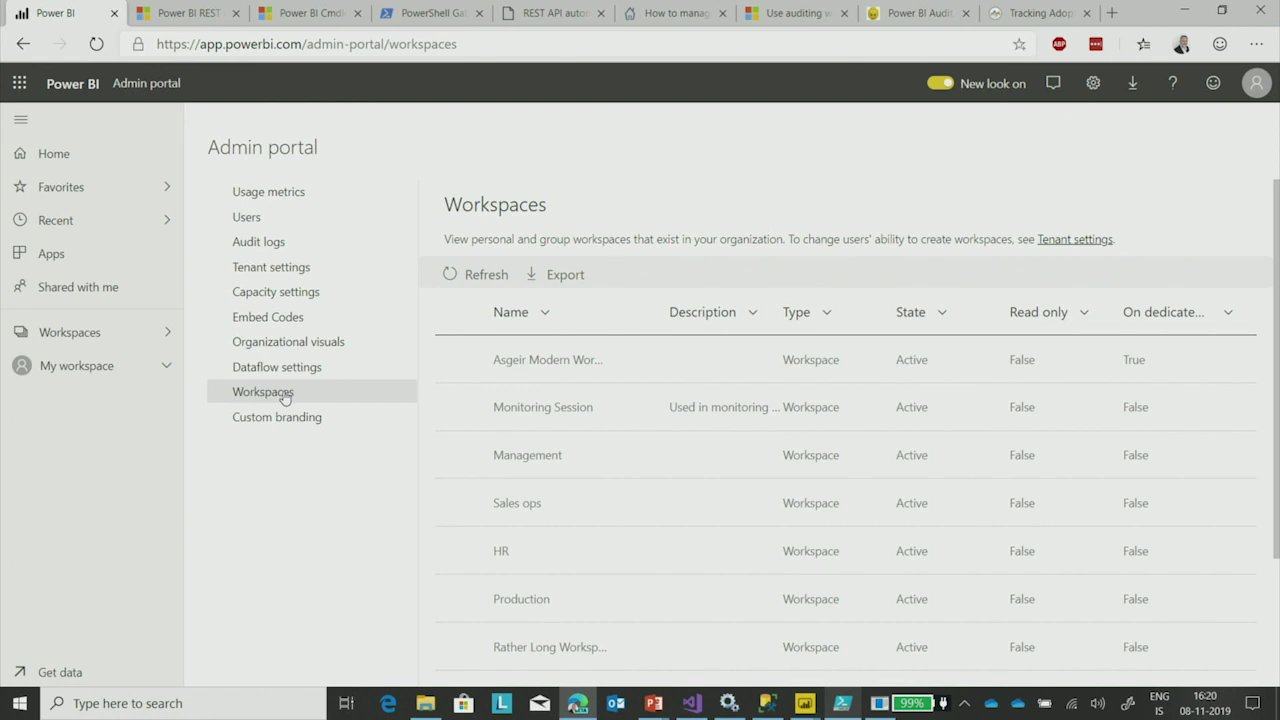
pyautogui.hotkey('alt', 'Tab')
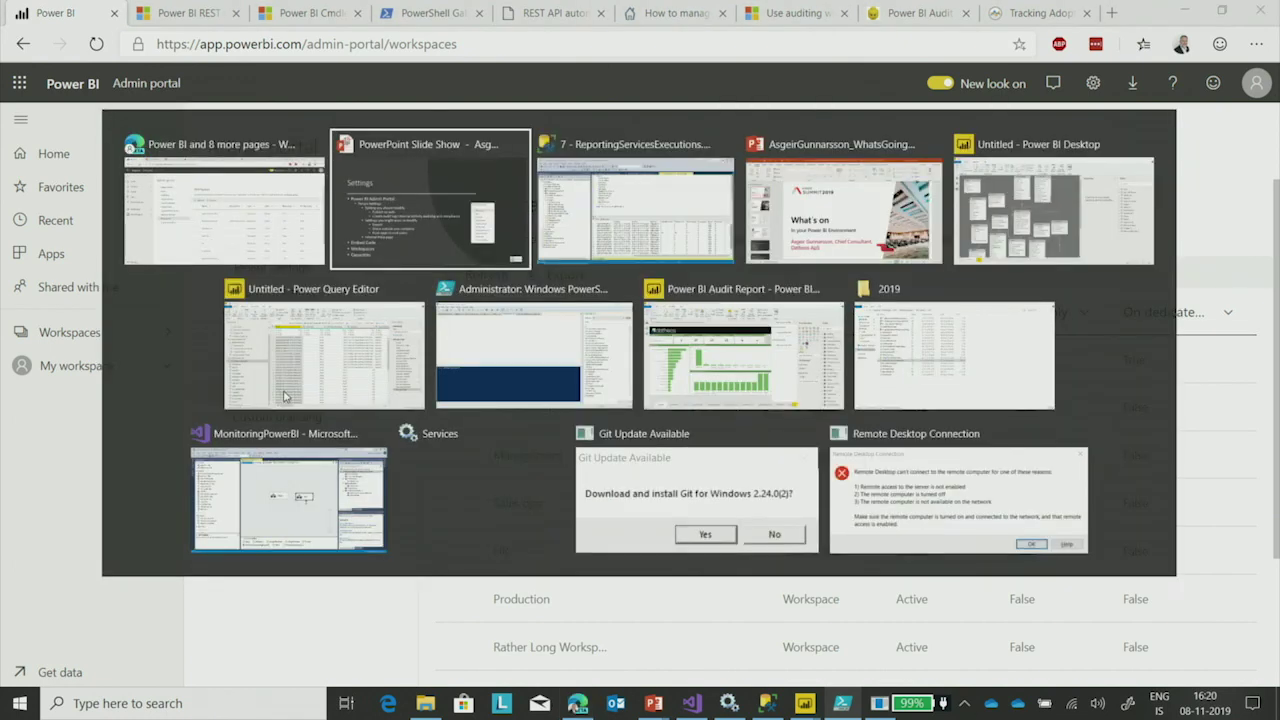
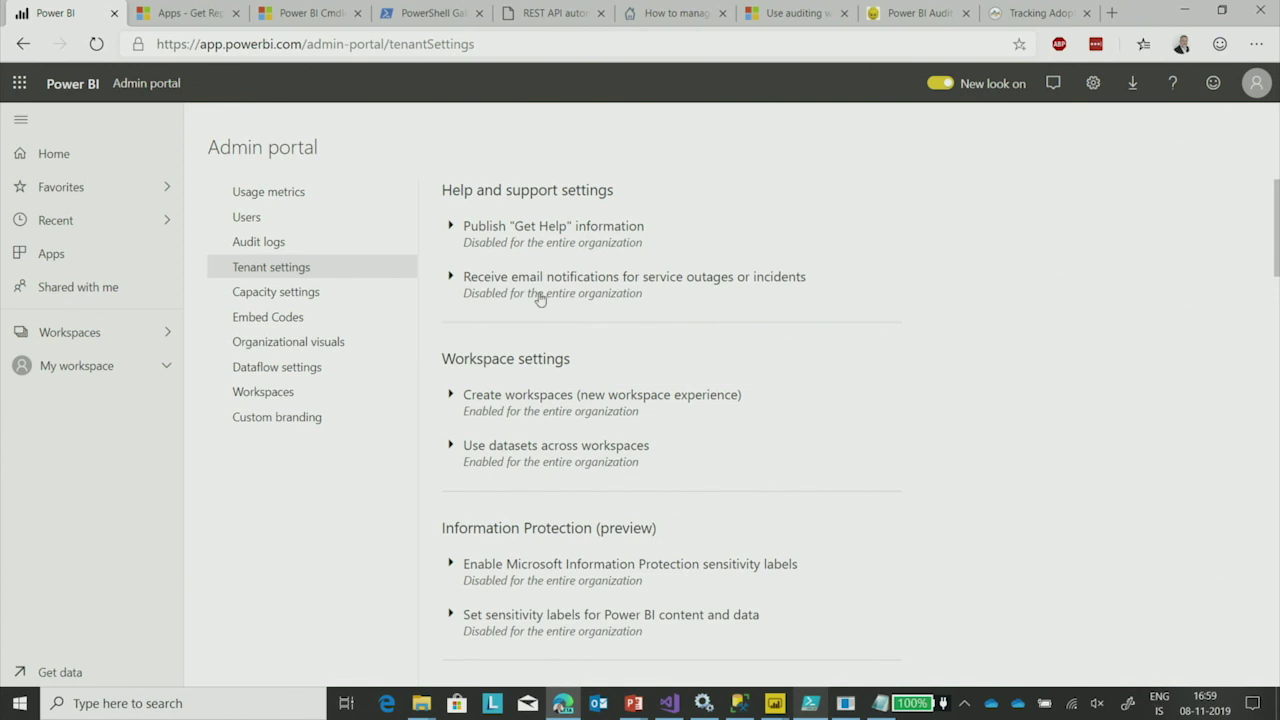
# Go from the admin portal's Audit logs page to the Office 365 audit log search, signing in with the existing account.
pyautogui.click(273, 247)
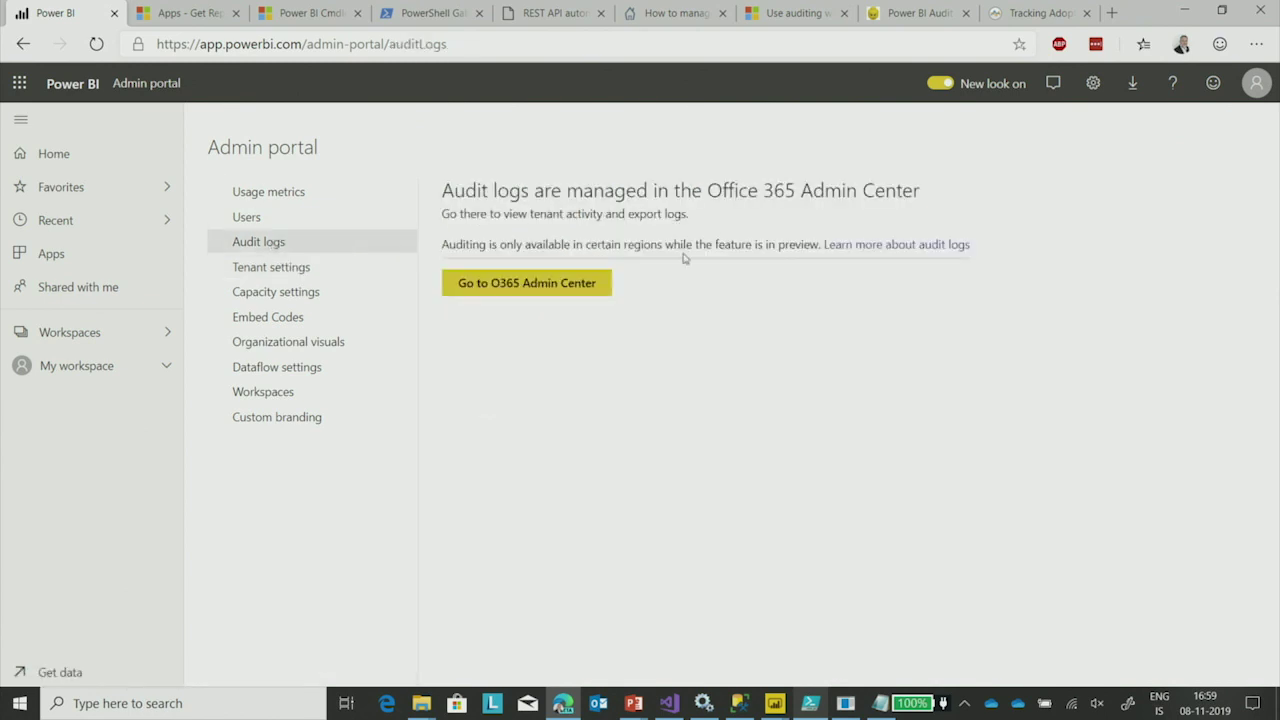
pyautogui.click(537, 285)
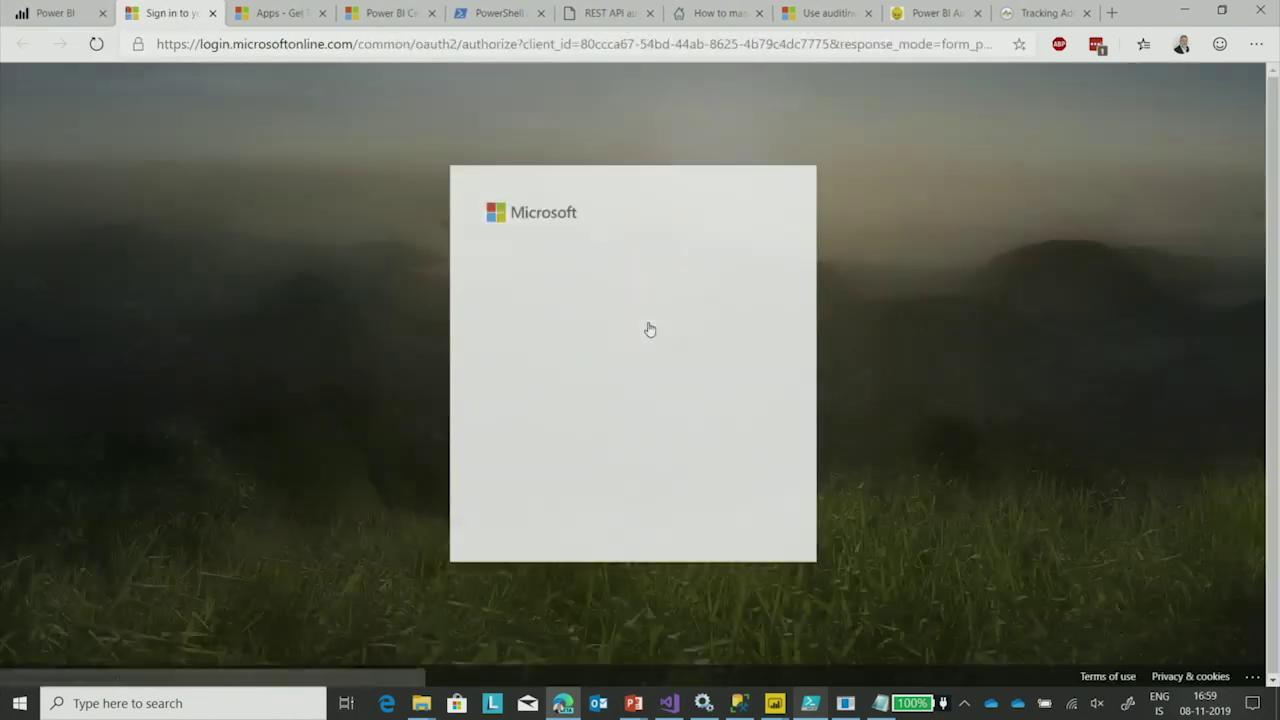
pyautogui.click(598, 289)
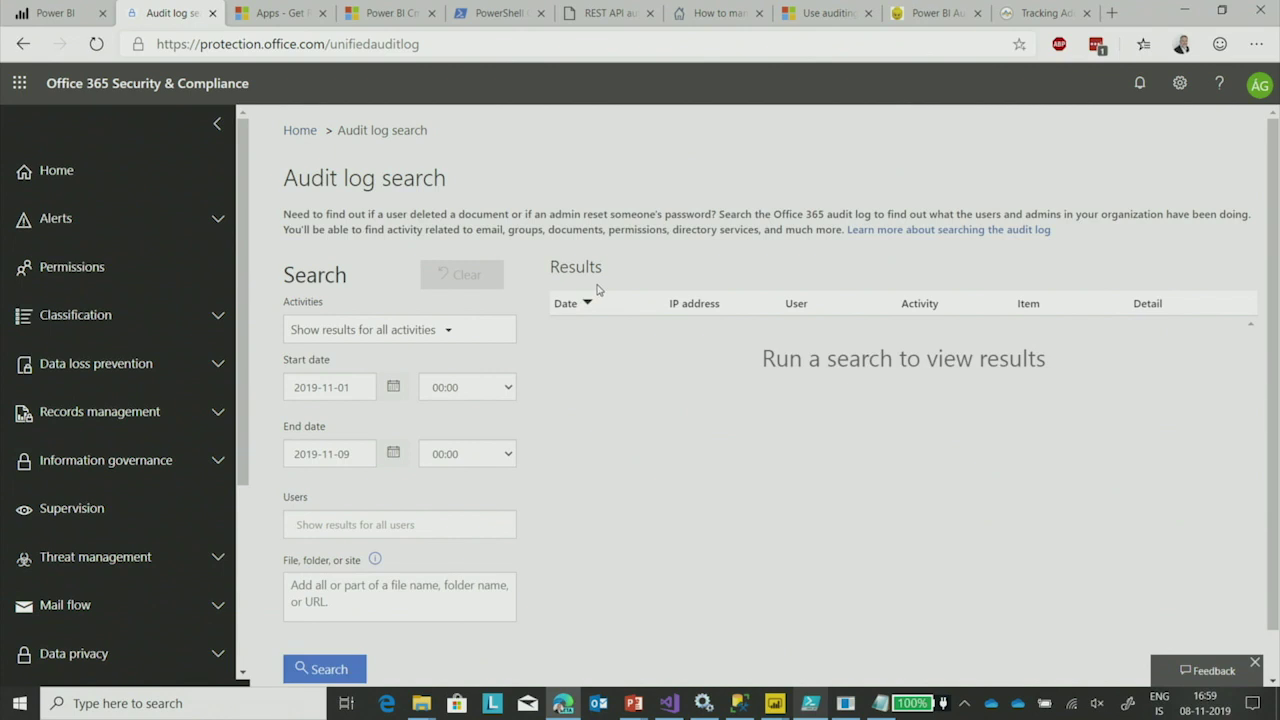
# Find the Power BI activities with "power" and search the audit log for Viewed Power BI report and Created Power BI report.
pyautogui.click(446, 331)
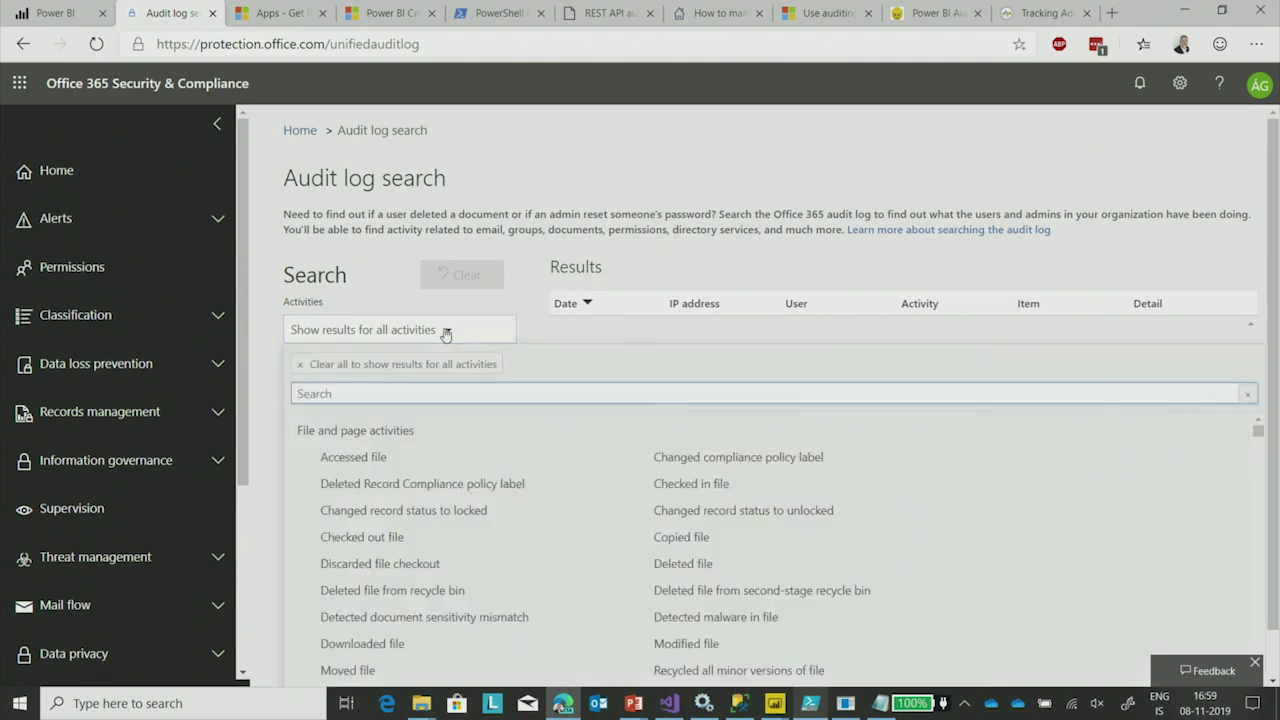
pyautogui.write('power')
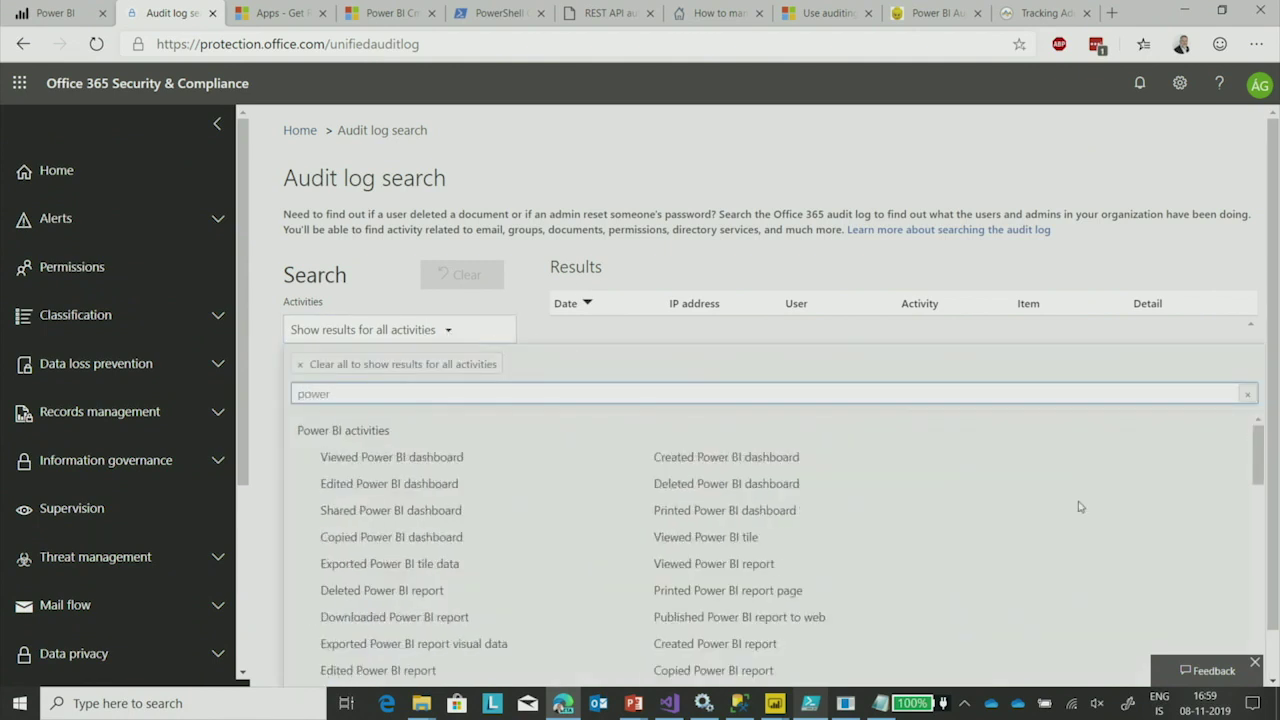
pyautogui.moveTo(1258, 458)
pyautogui.mouseDown()
pyautogui.moveTo(1257, 612)
pyautogui.moveTo(1254, 467)
pyautogui.mouseUp()
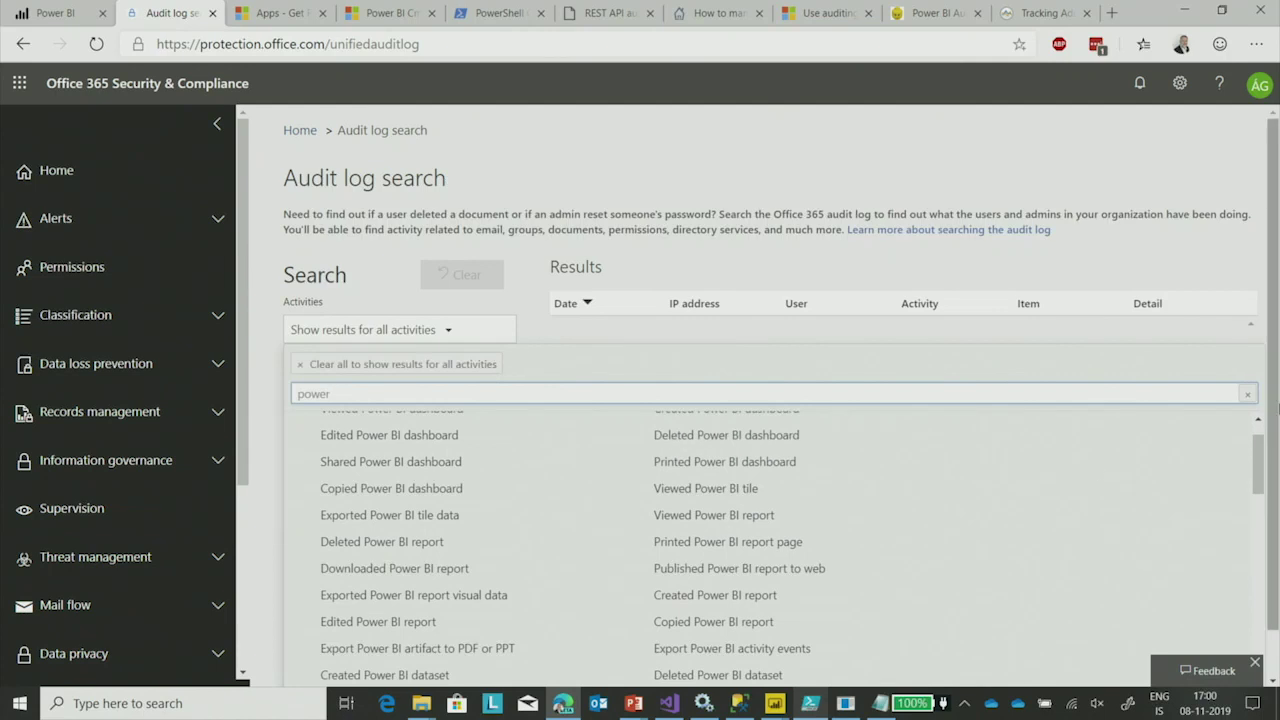
pyautogui.scroll(2, 1259, 455)
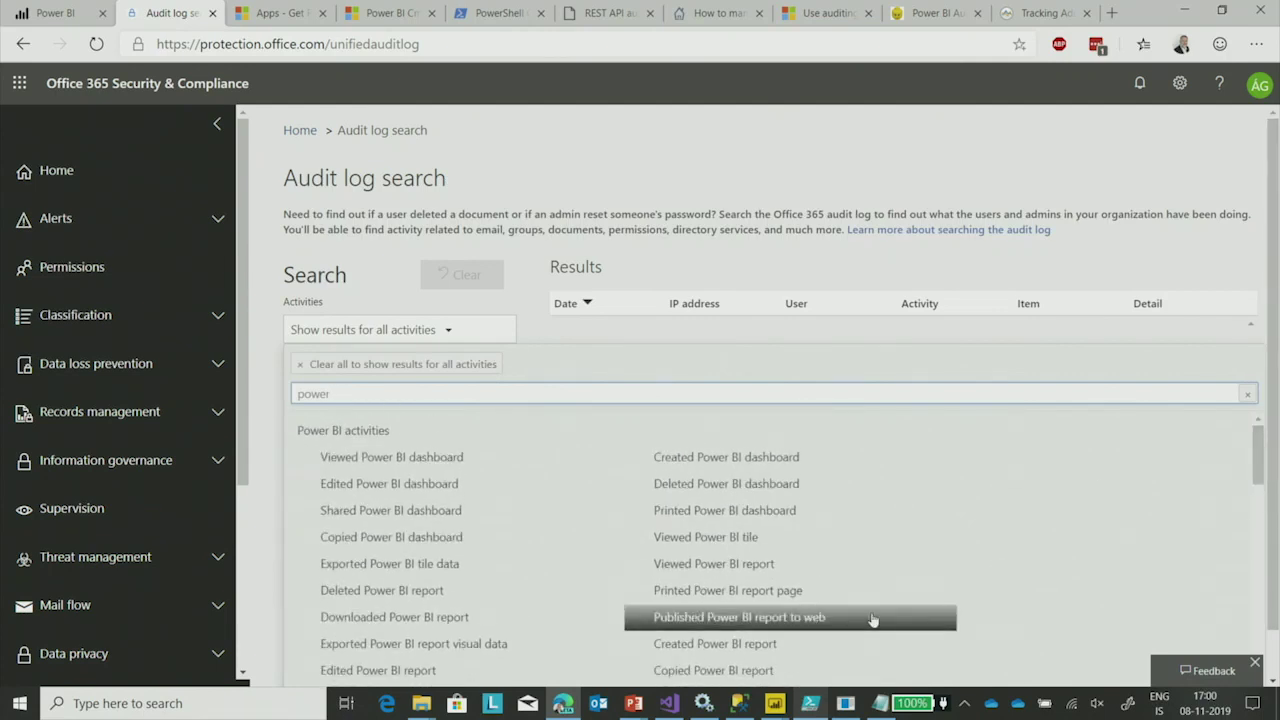
pyautogui.click(762, 565)
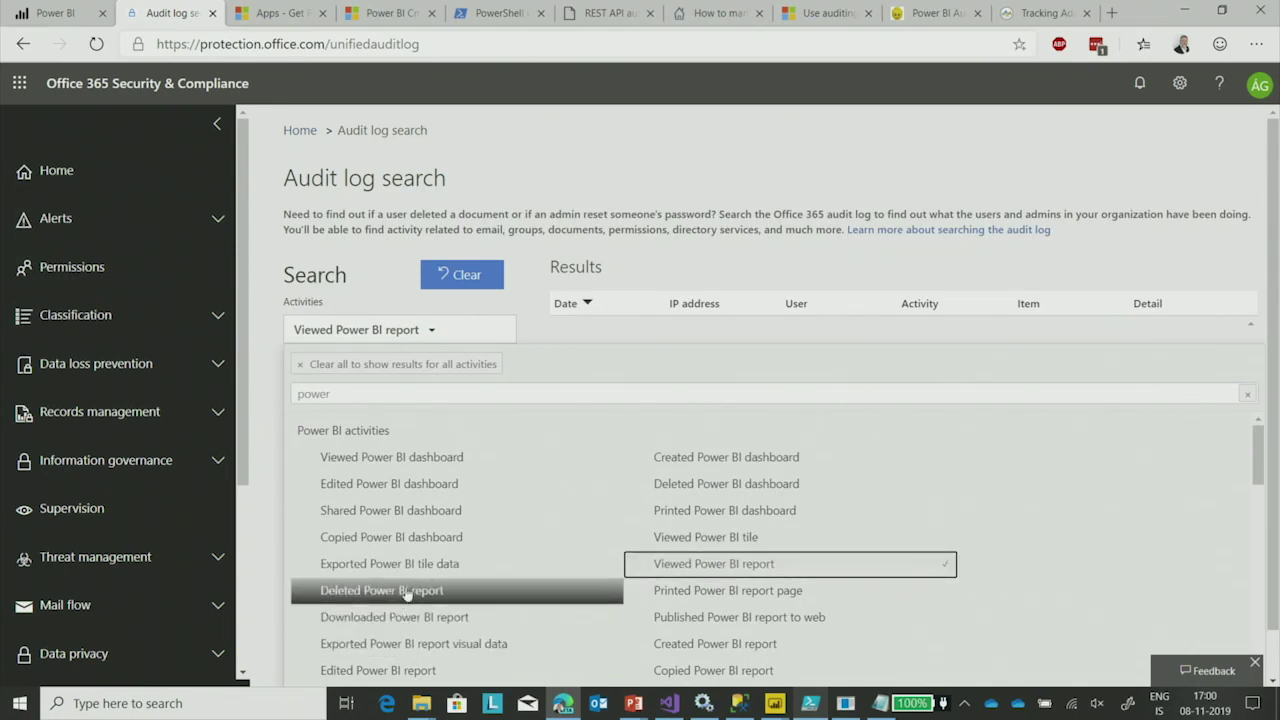
pyautogui.click(690, 645)
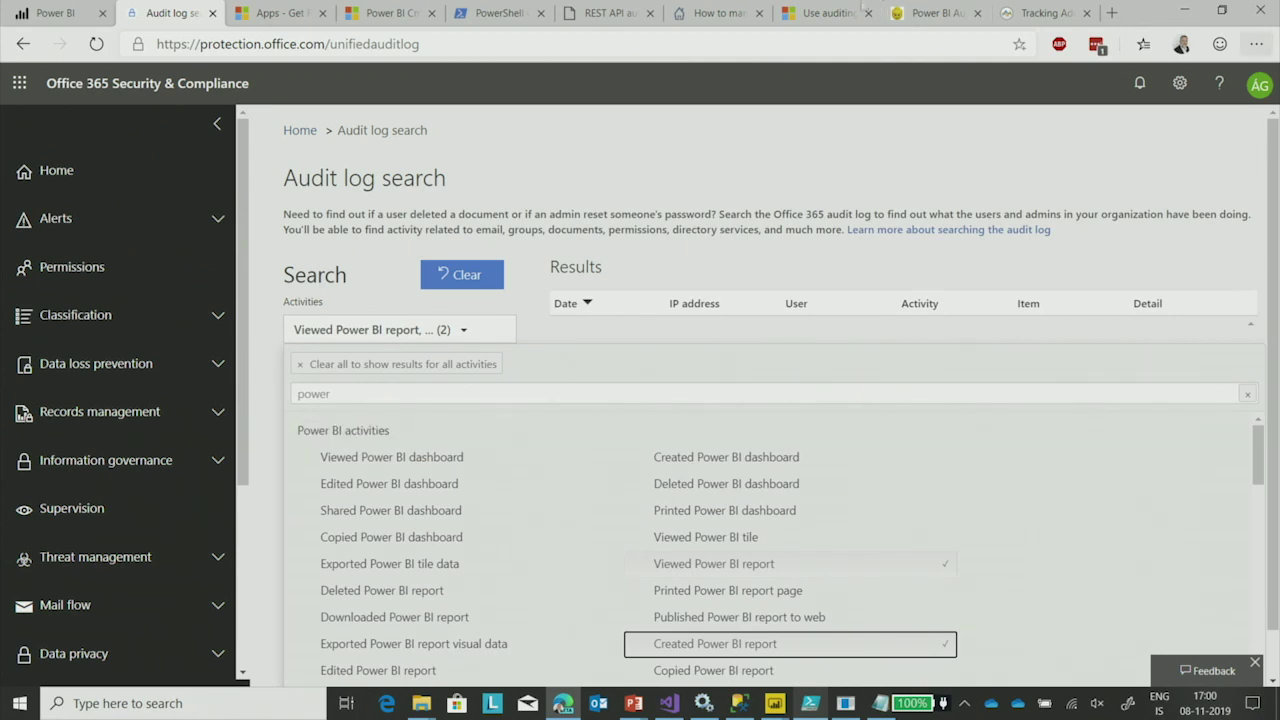
pyautogui.scroll(-1, 1265, 415)
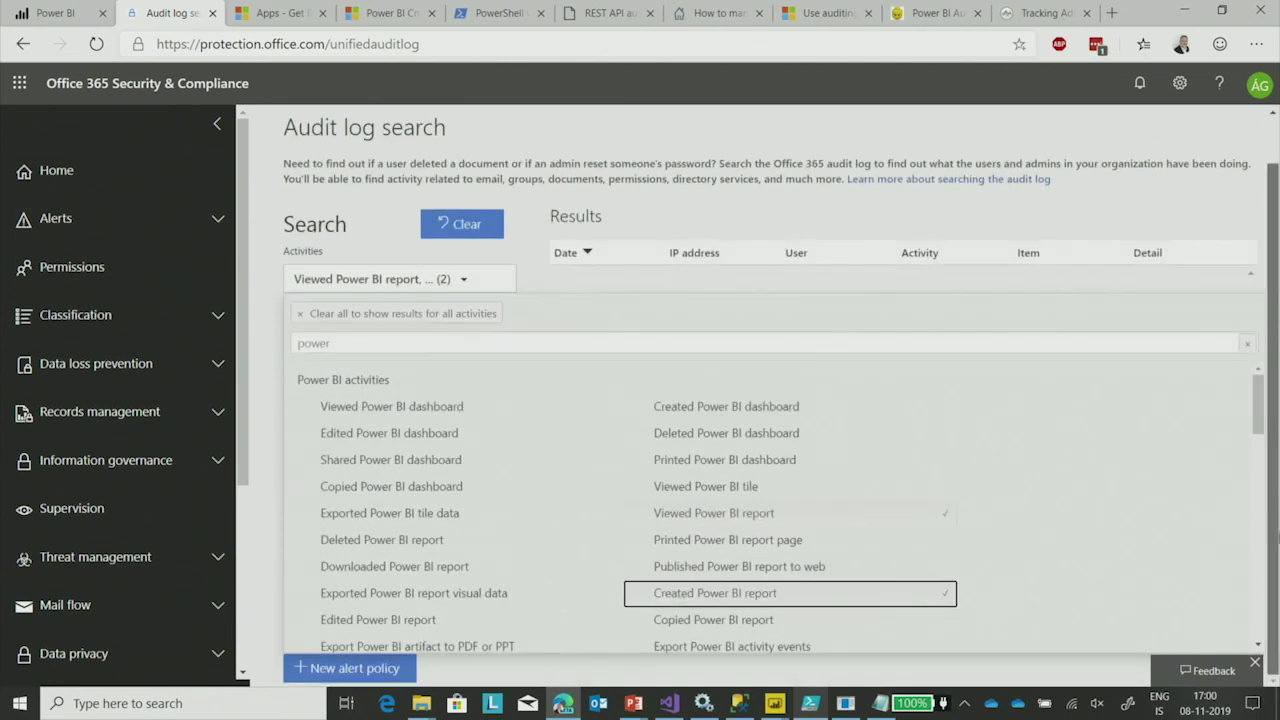
pyautogui.moveTo(1257, 400)
pyautogui.mouseDown()
pyautogui.moveTo(1257, 620)
pyautogui.moveTo(1257, 400)
pyautogui.mouseUp()
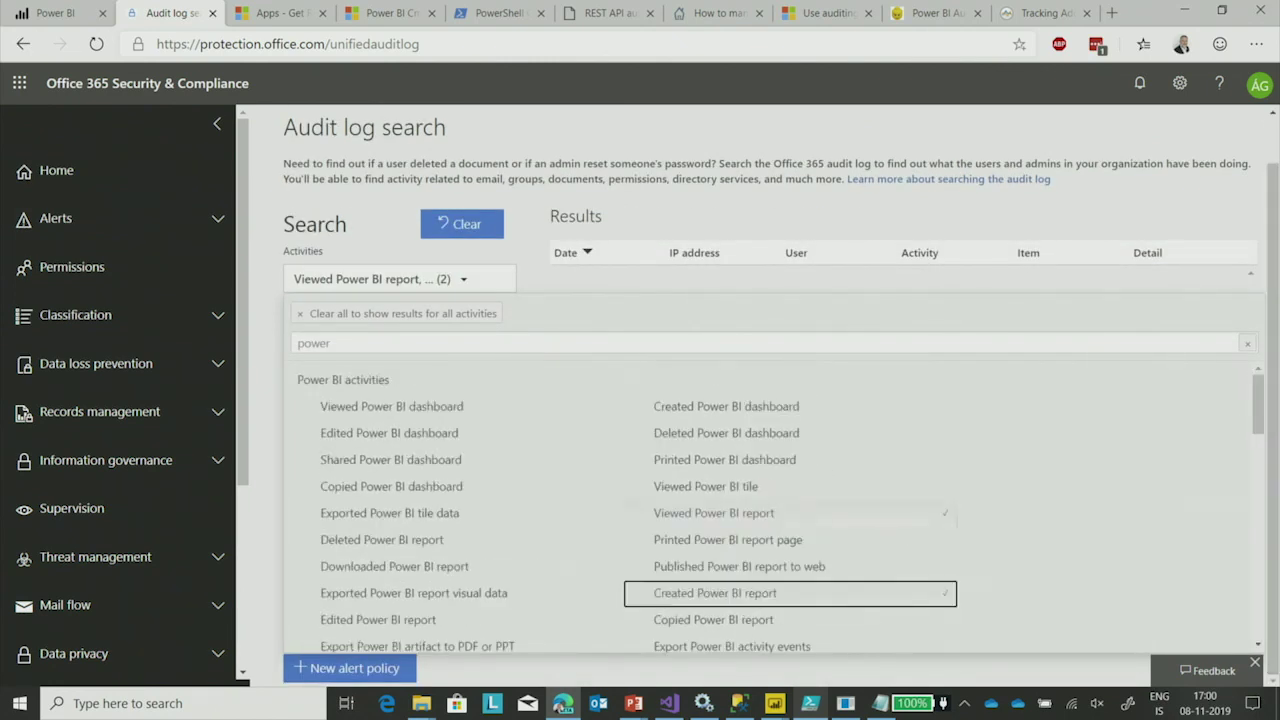
pyautogui.click(400, 280)
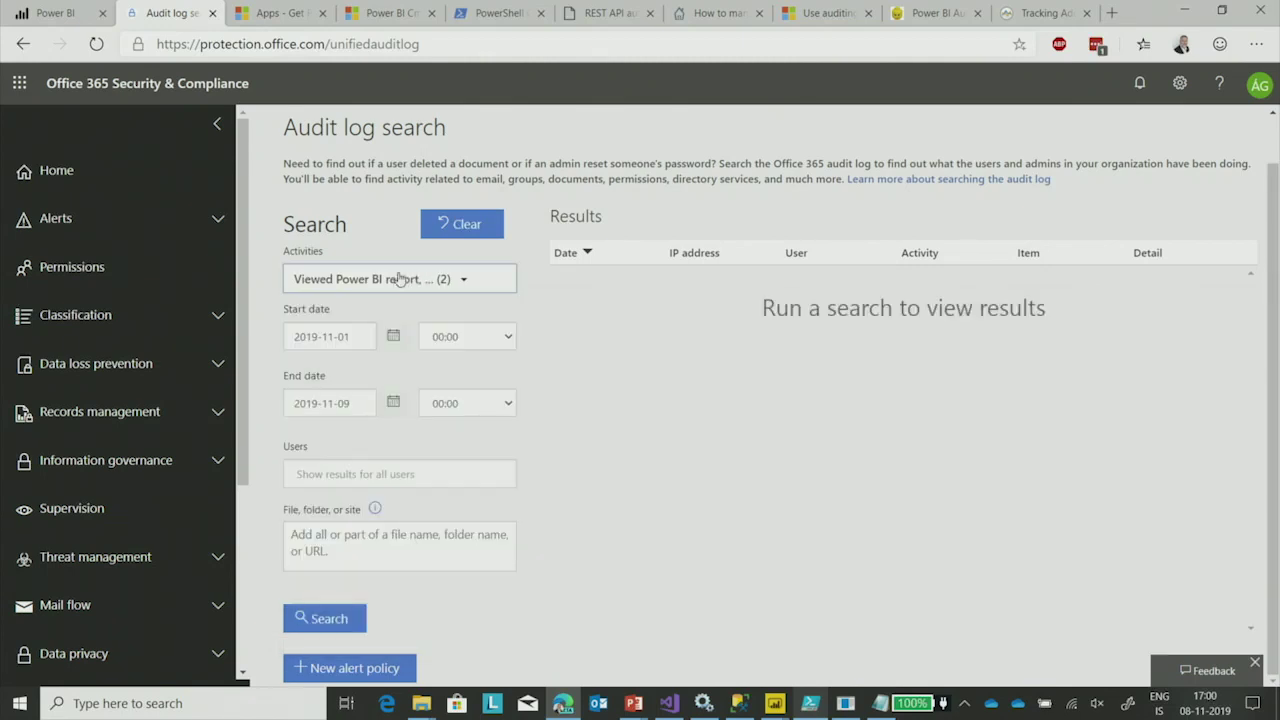
pyautogui.click(332, 624)
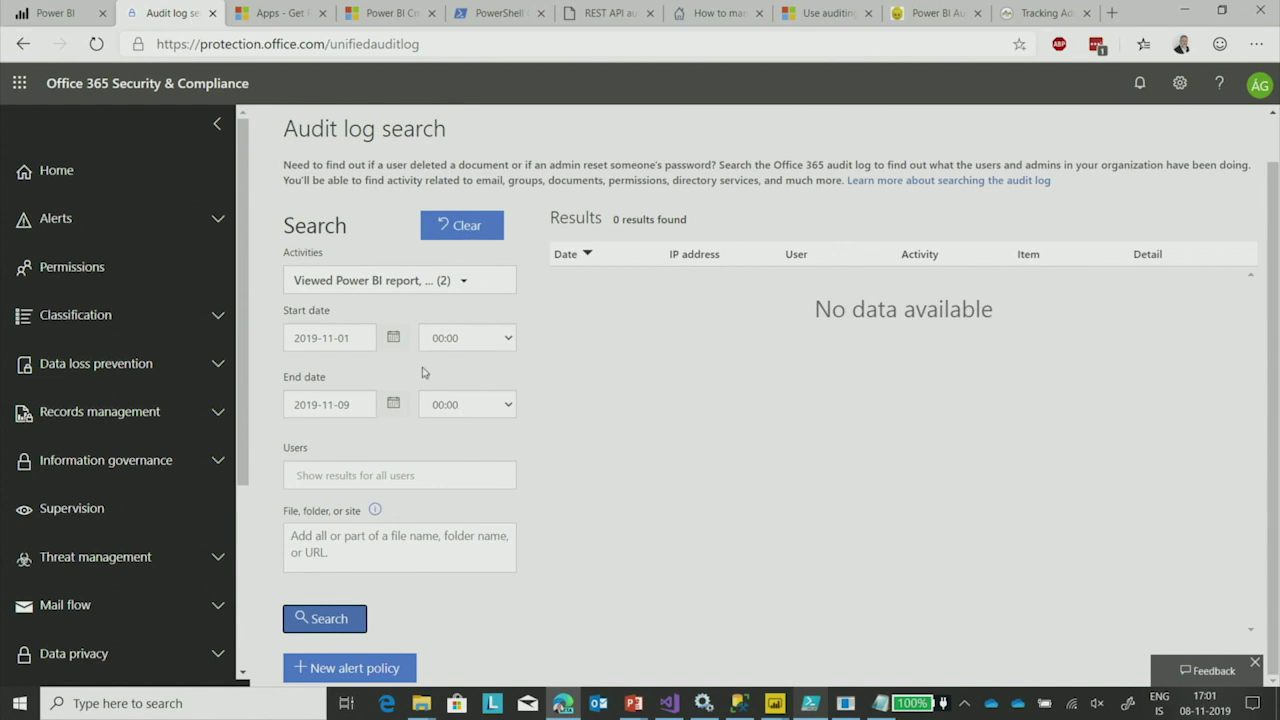
# Set the audit log search's start date to 2019-10-01 and run the search again.
pyautogui.click(394, 338)
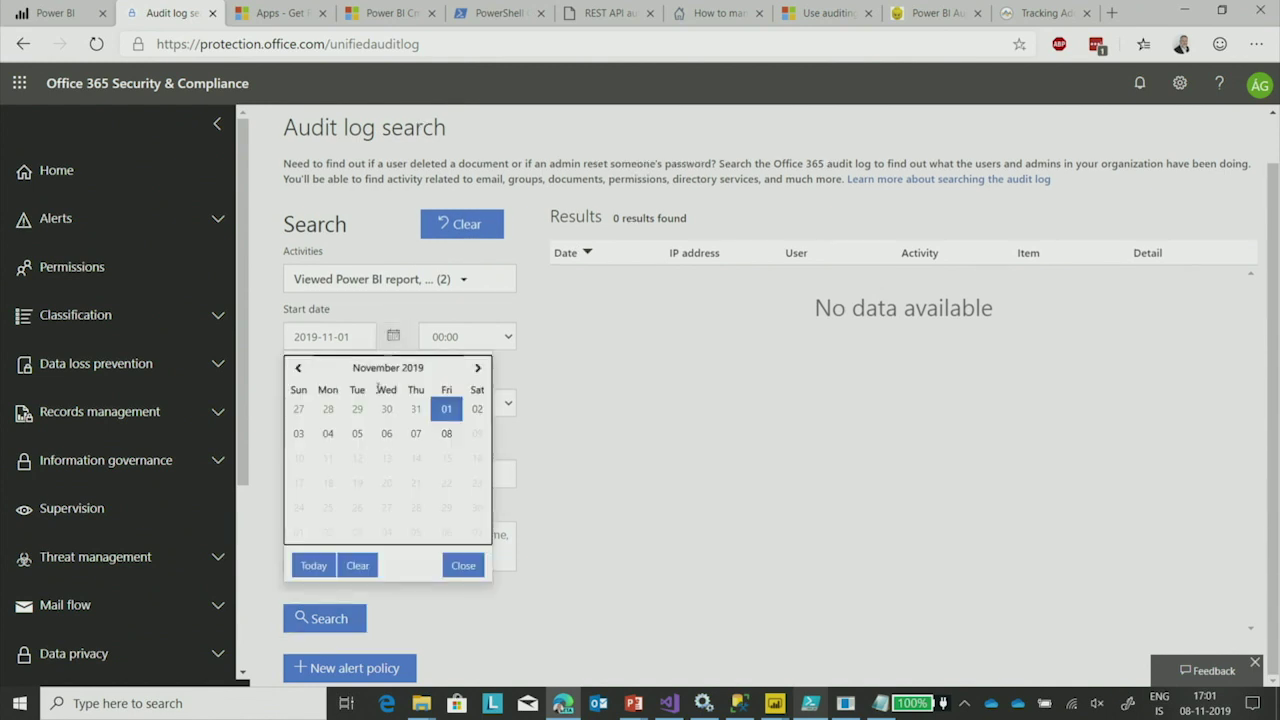
pyautogui.click(297, 368)
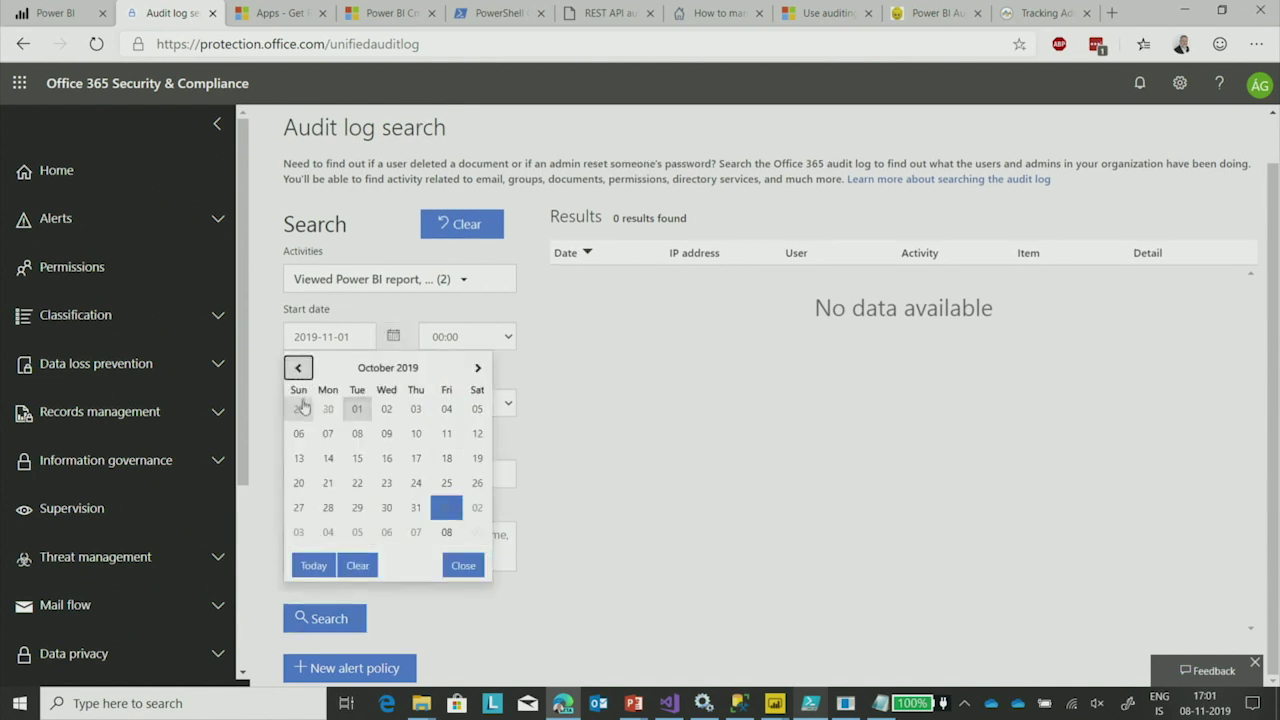
pyautogui.click(357, 409)
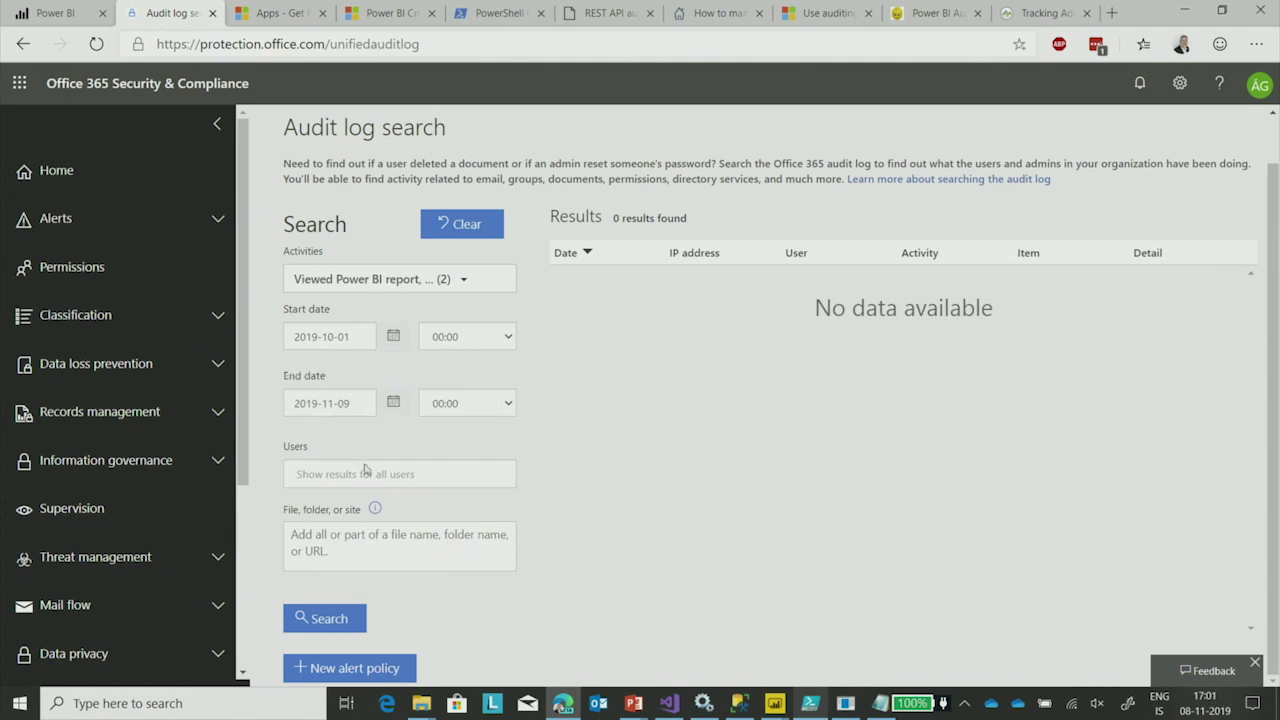
pyautogui.click(344, 620)
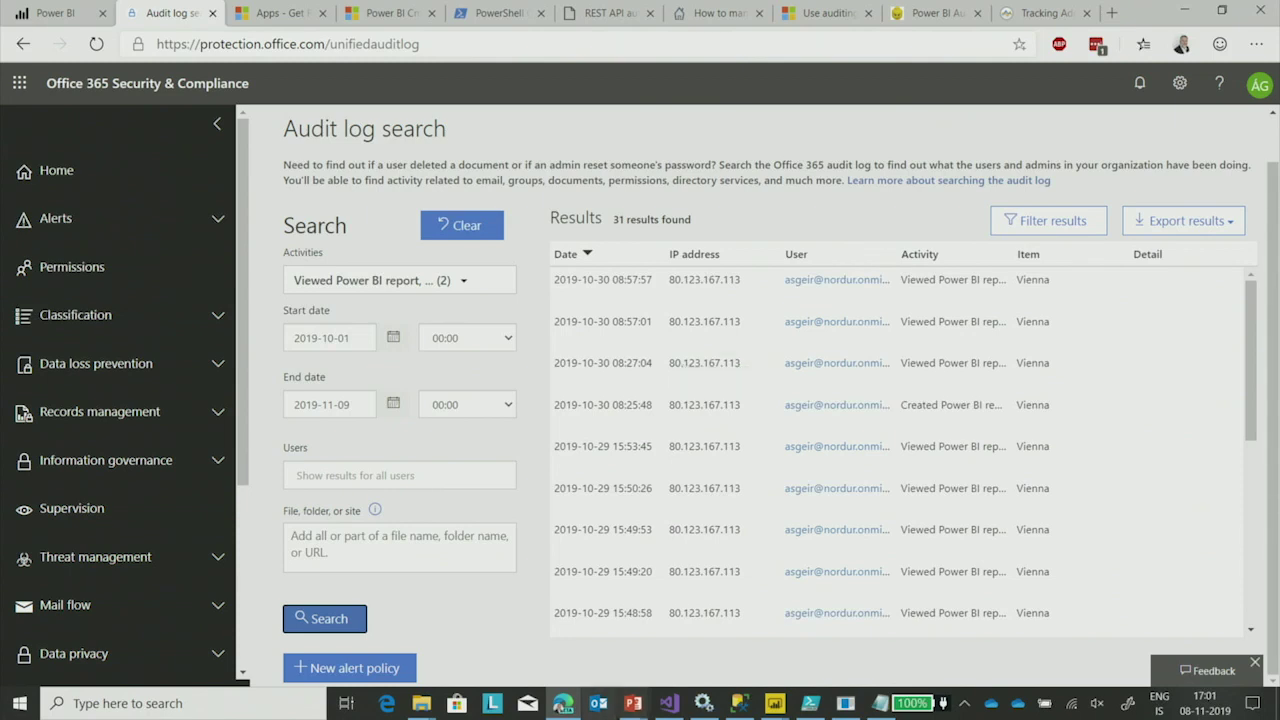
# Switch to Windows PowerShell ISE and open the AuditLog.ps1 script from the Monitoring Power BI folder.
pyautogui.click(812, 705)
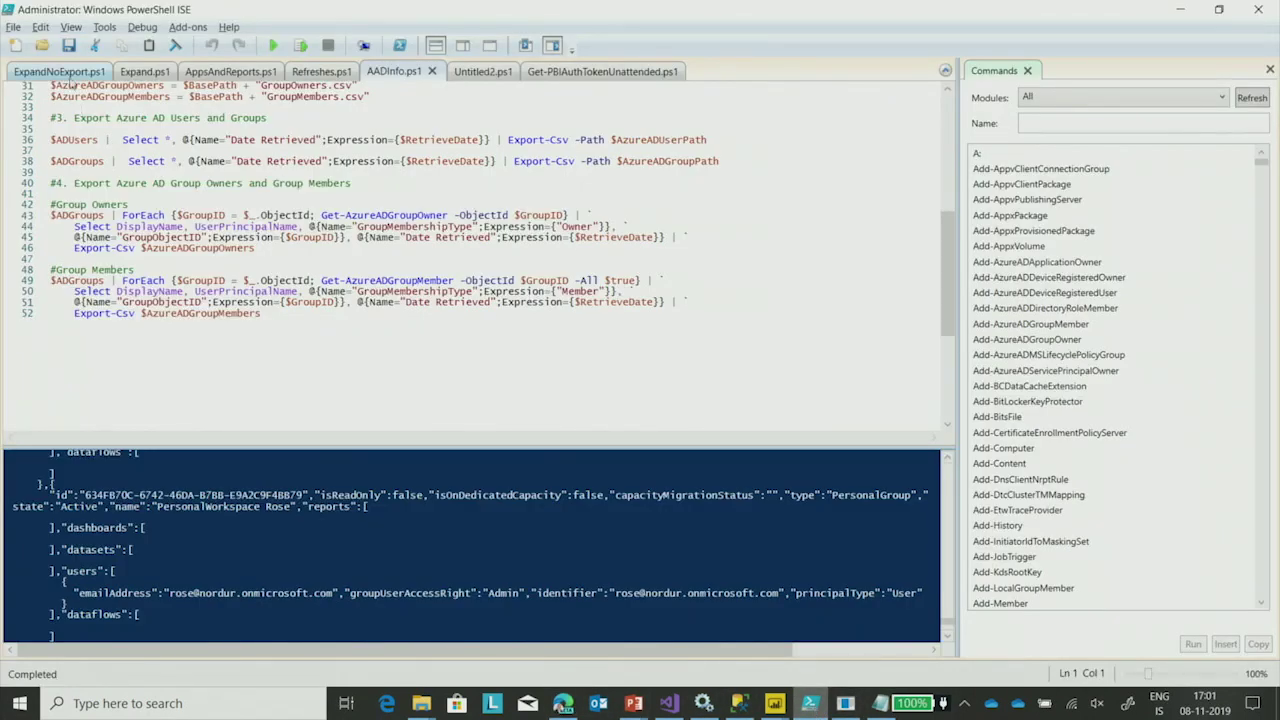
pyautogui.click(41, 45)
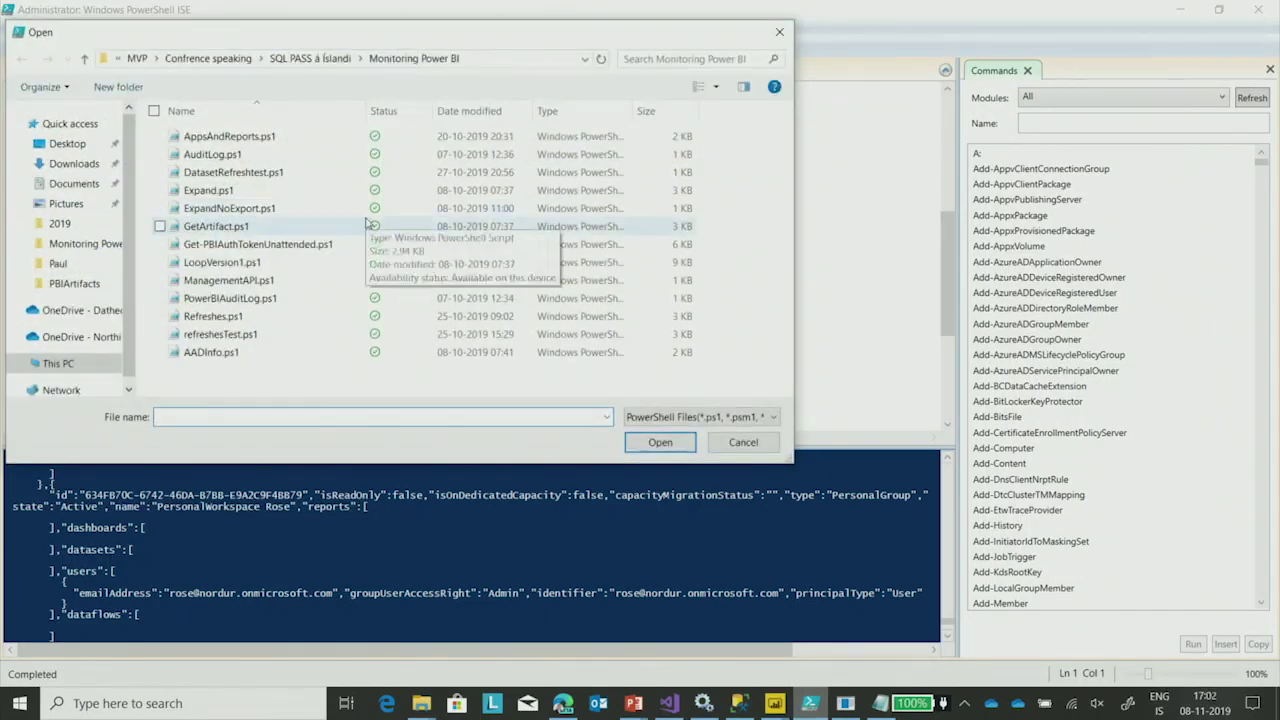
pyautogui.doubleClick(262, 154)
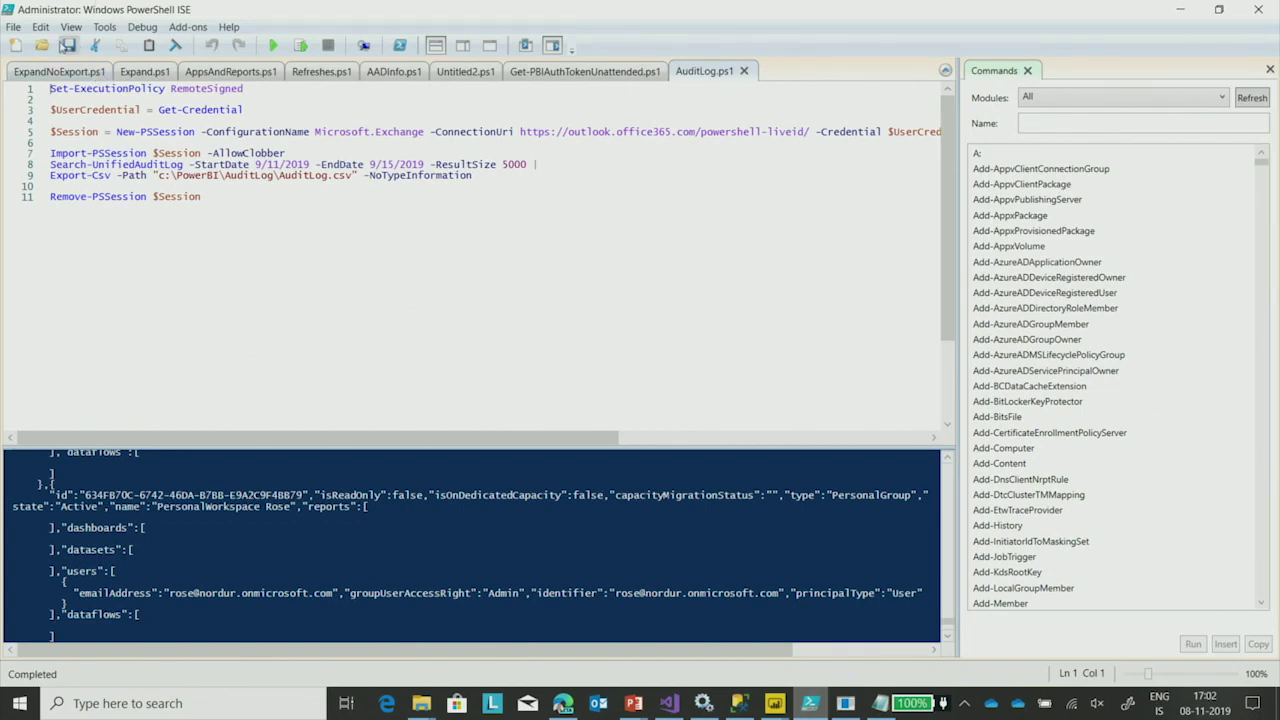
# Open the PowerBIAuditLog.ps1 script and highlight the RecordType PowerBI parameter in its Search-UnifiedAuditLog command.
pyautogui.click(42, 45)
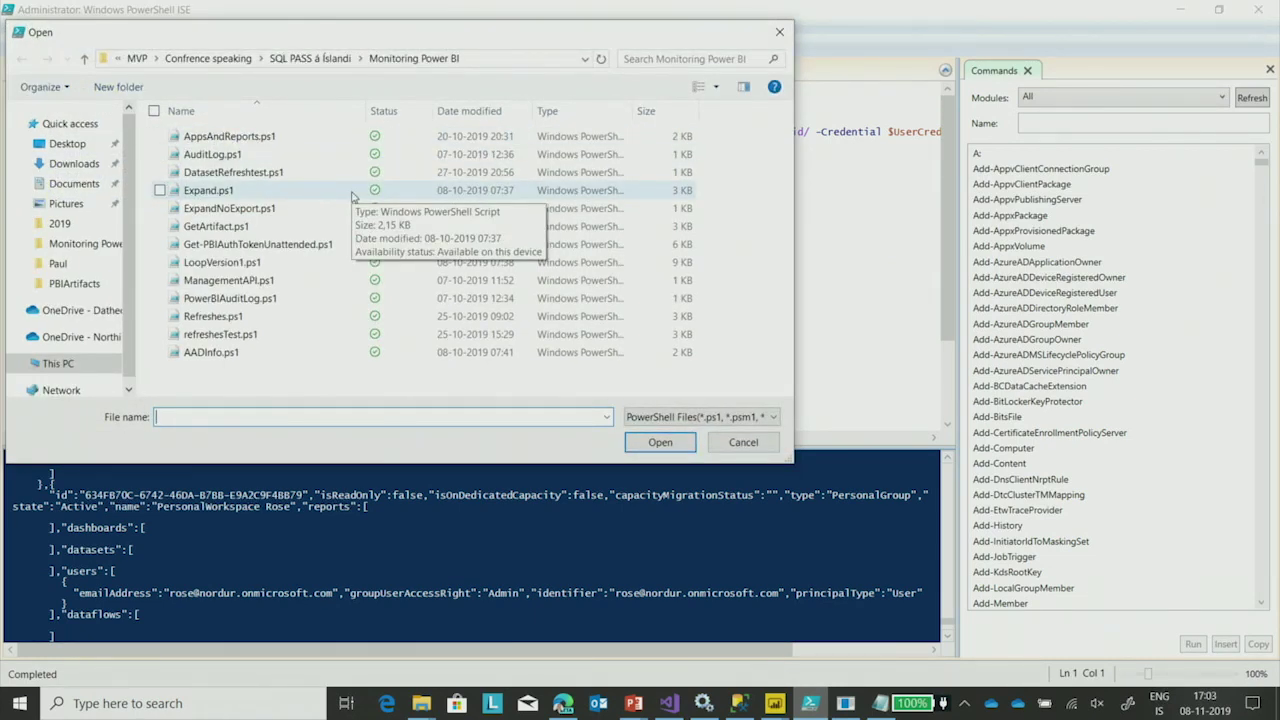
pyautogui.doubleClick(255, 299)
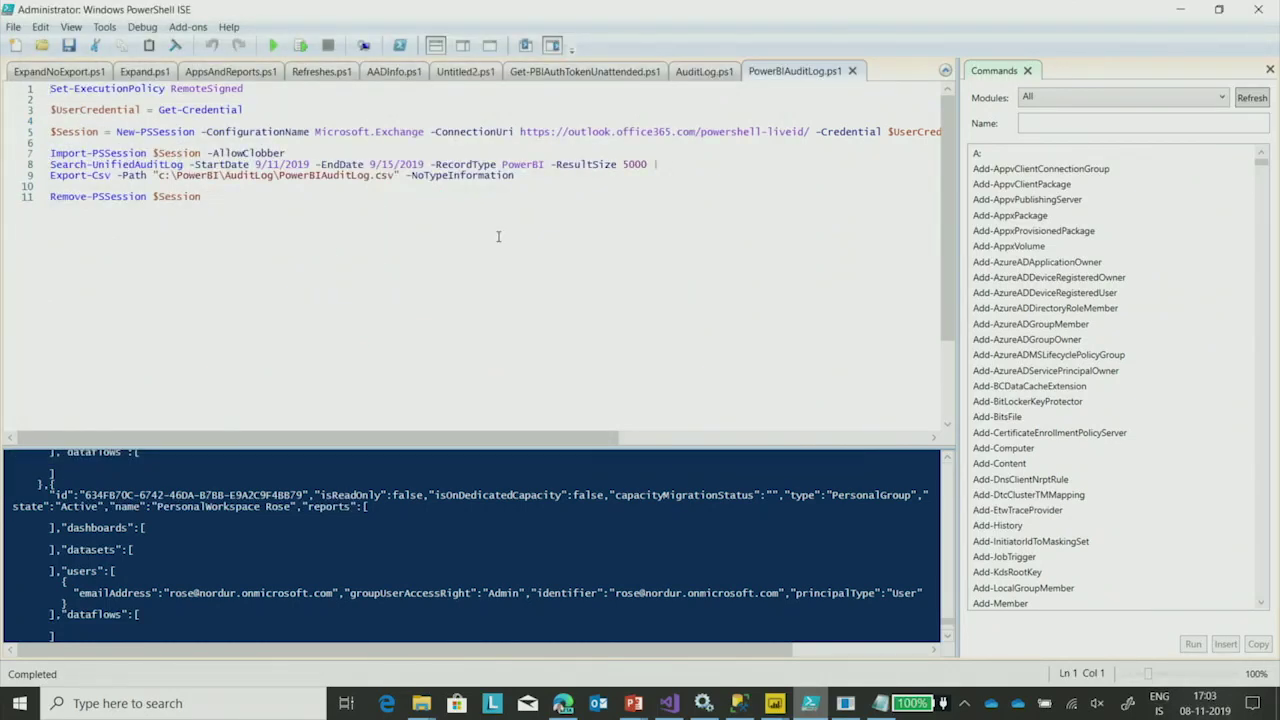
pyautogui.moveTo(545, 167); pyautogui.dragTo(440, 167)
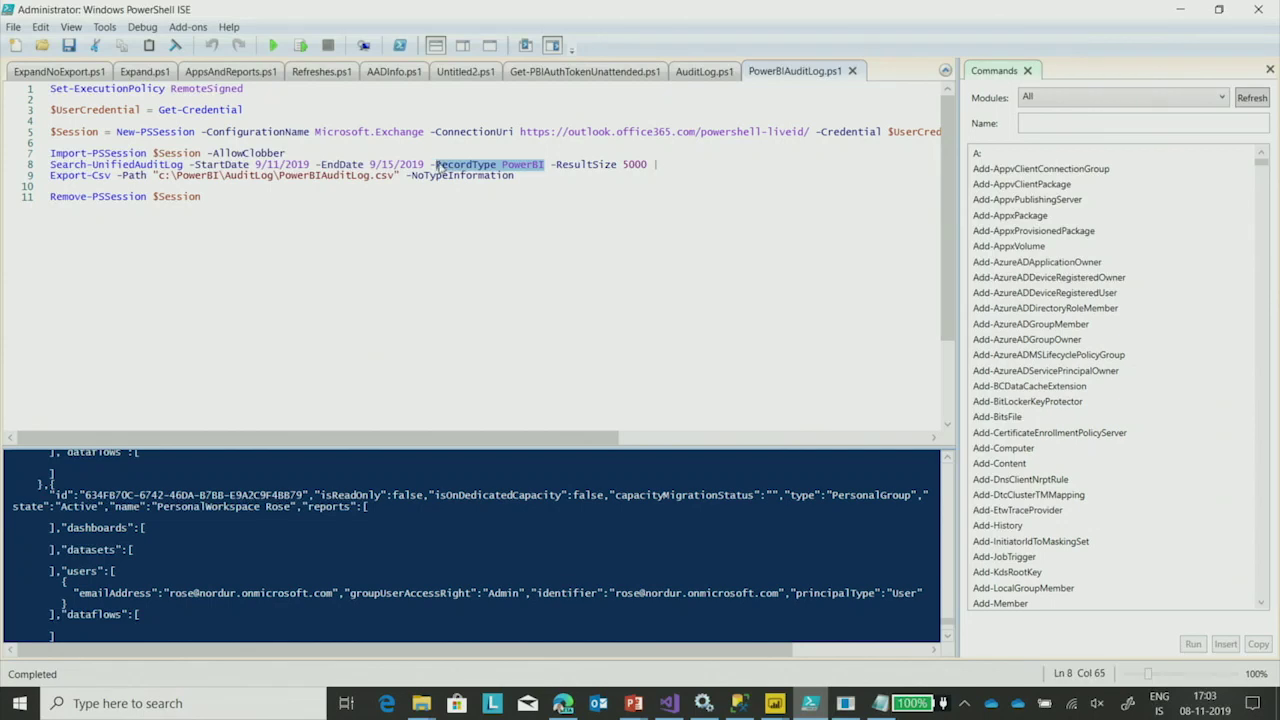